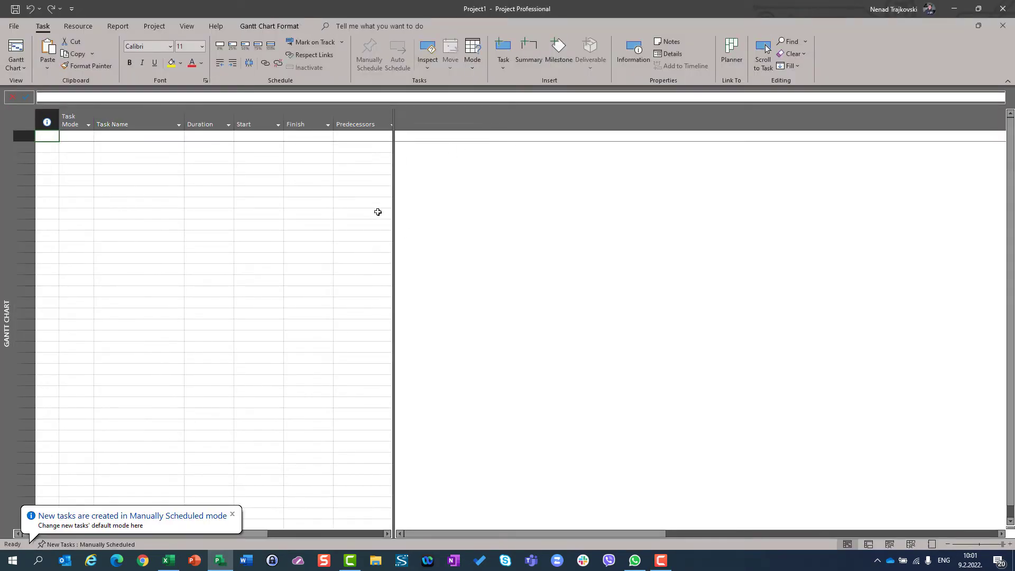
Step: View the Advanced options for All New Projects, then cancel the dialog without saving
left_click(13, 28)
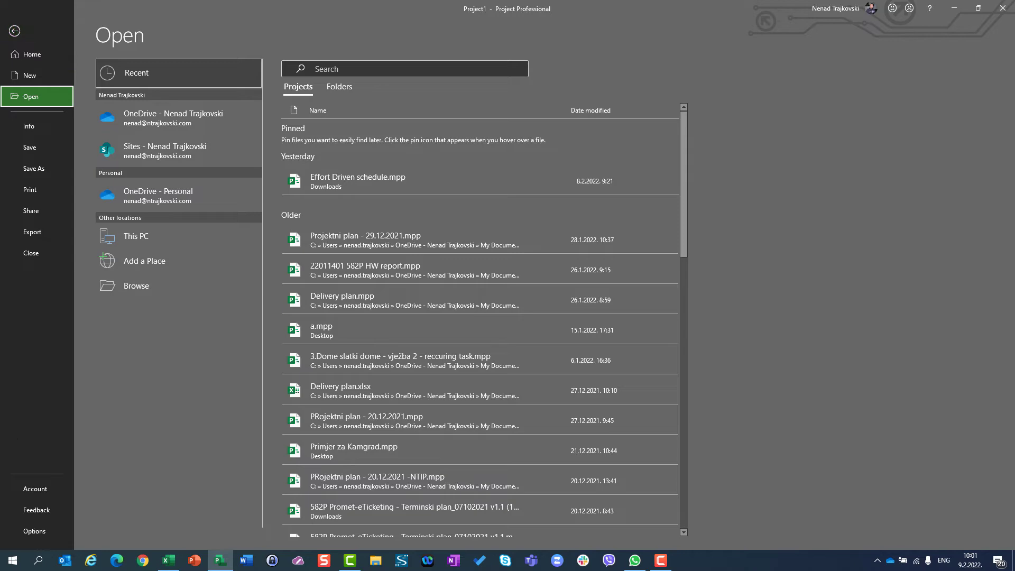
left_click(29, 535)
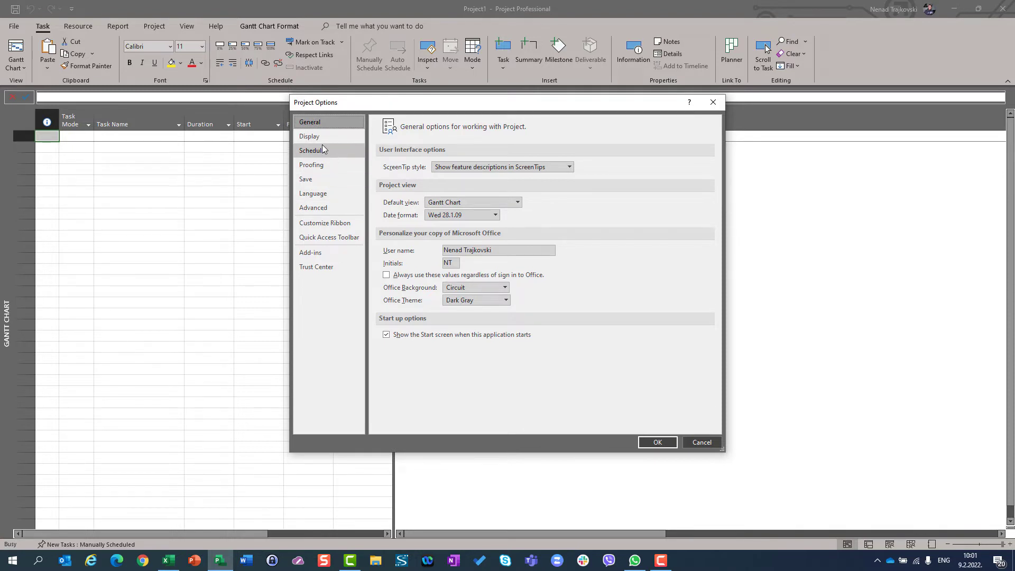
left_click(319, 211)
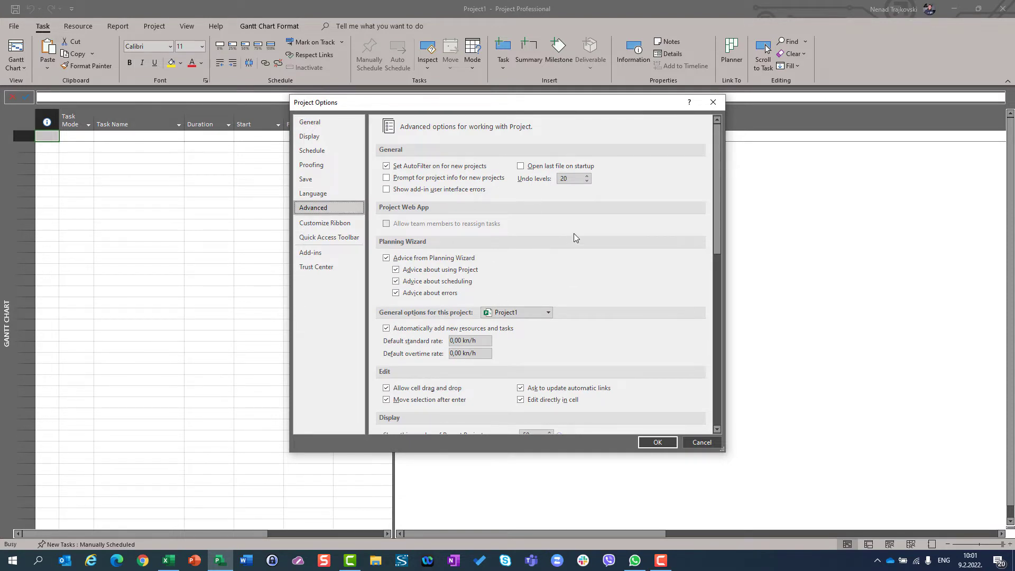
scroll(573, 234, "down", 3)
scroll(575, 238, "down", 2)
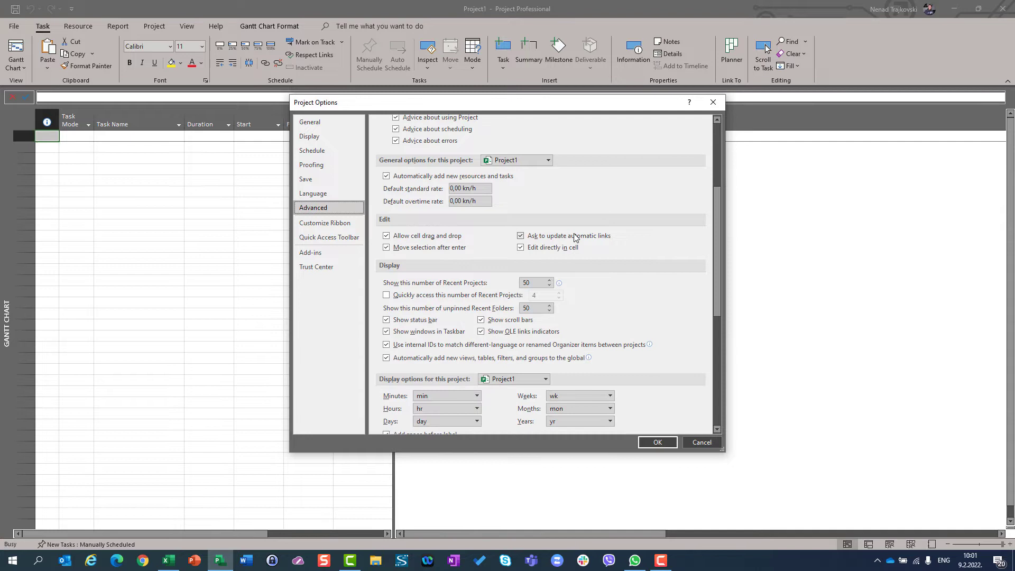
scroll(573, 234, "up", 1)
scroll(572, 231, "up", 1)
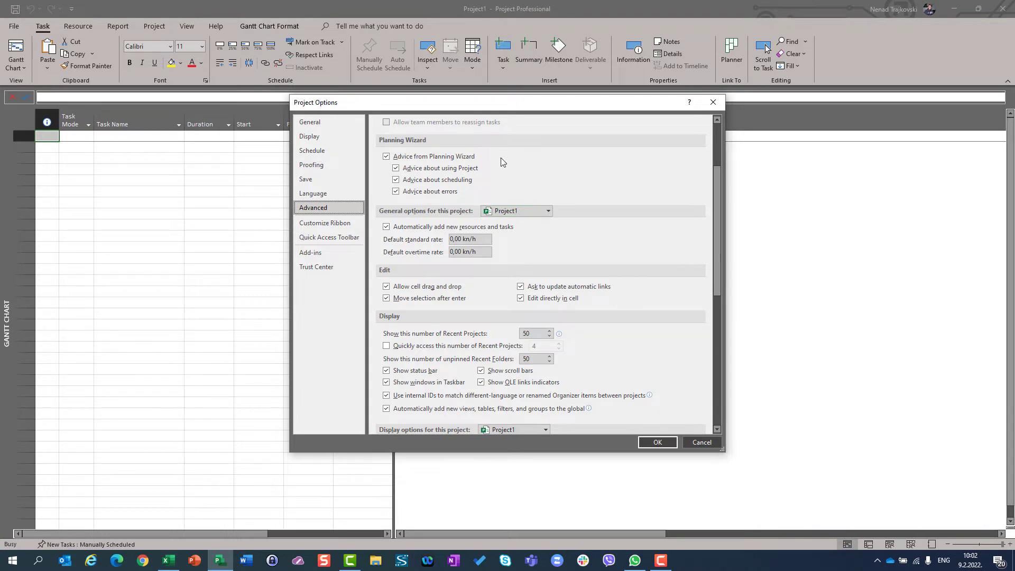
left_click(518, 213)
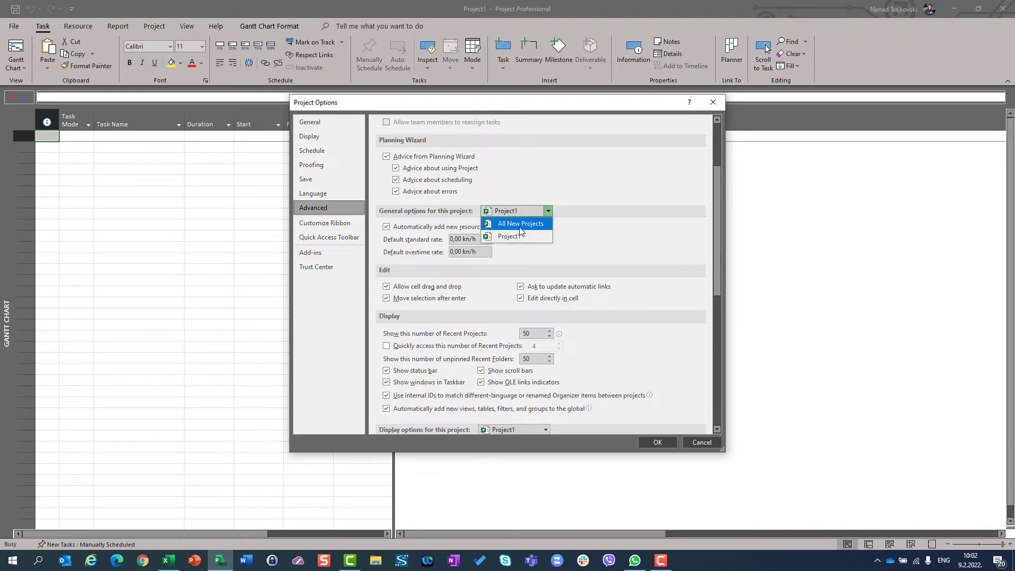
left_click(521, 225)
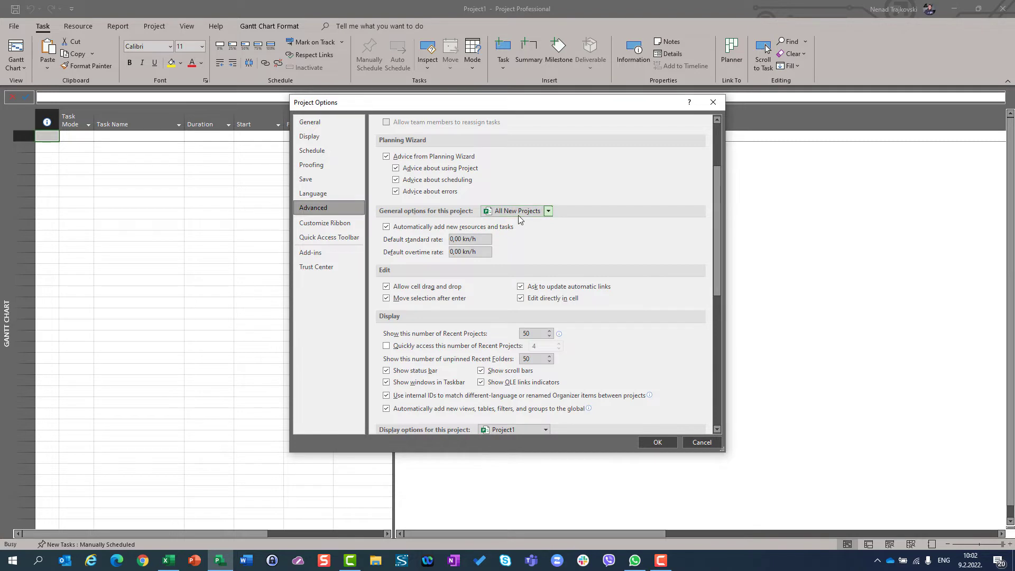
scroll(509, 237, "down", 2)
scroll(509, 237, "down", 2)
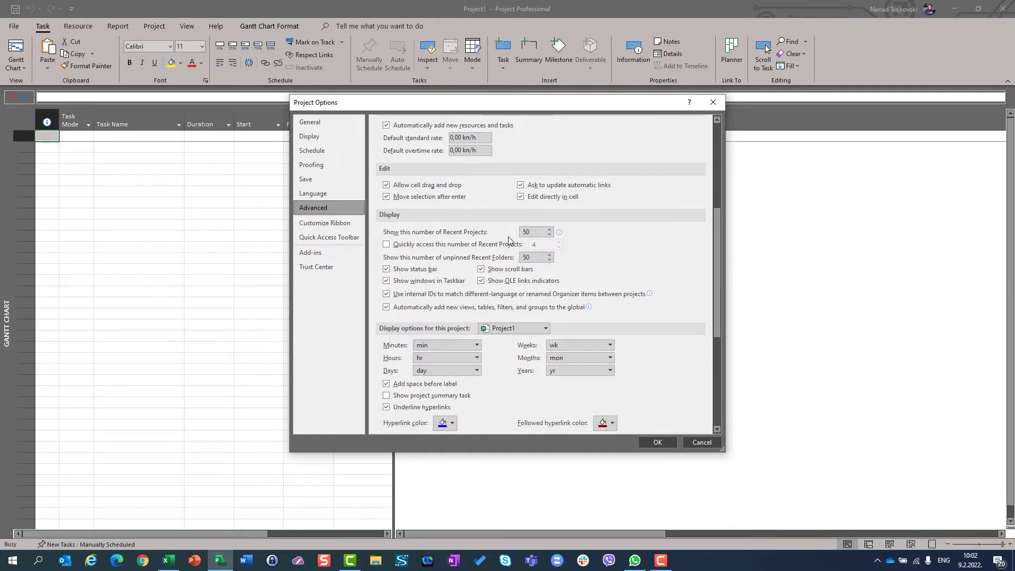
scroll(508, 236, "up", 2)
scroll(507, 233, "up", 2)
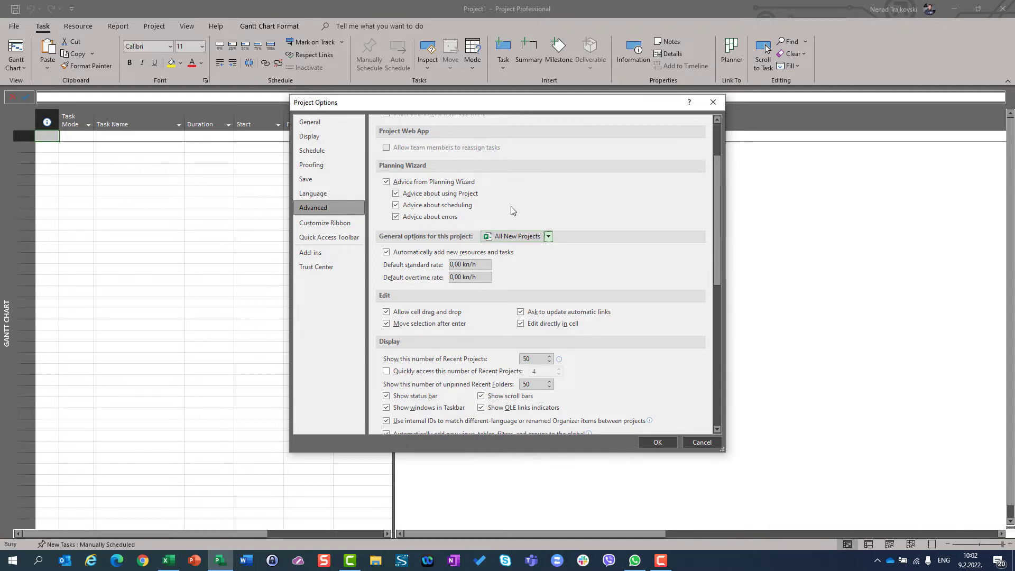
left_click(706, 445)
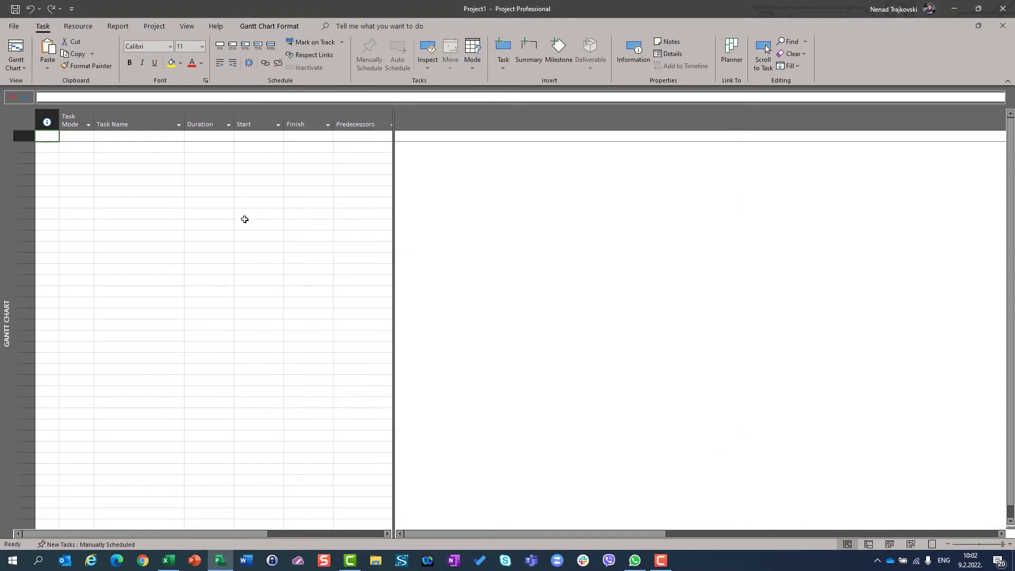
Step: Close the Project1 document and reopen Project Options after one cancelled attempt
left_click(1003, 28)
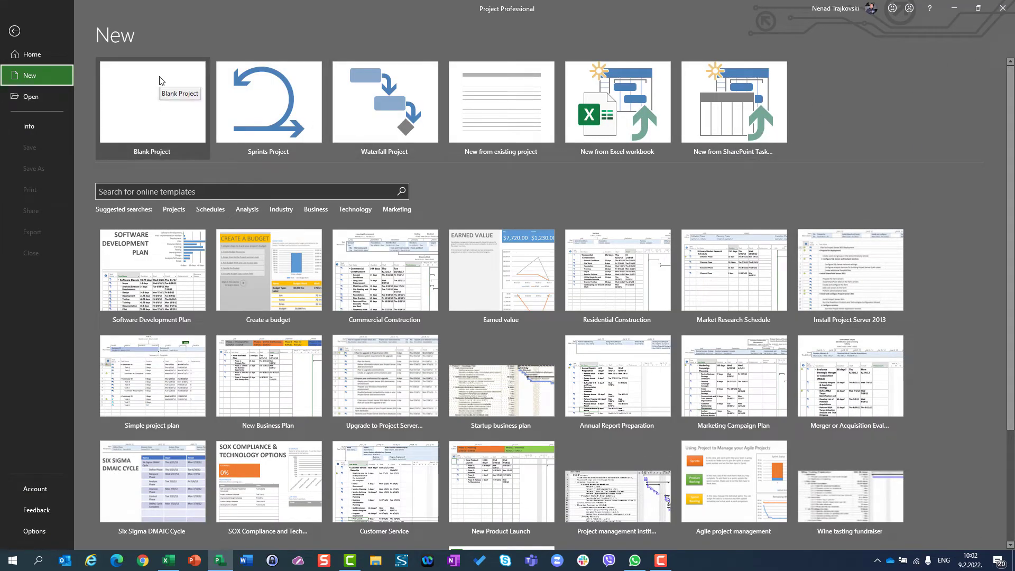
left_click(44, 531)
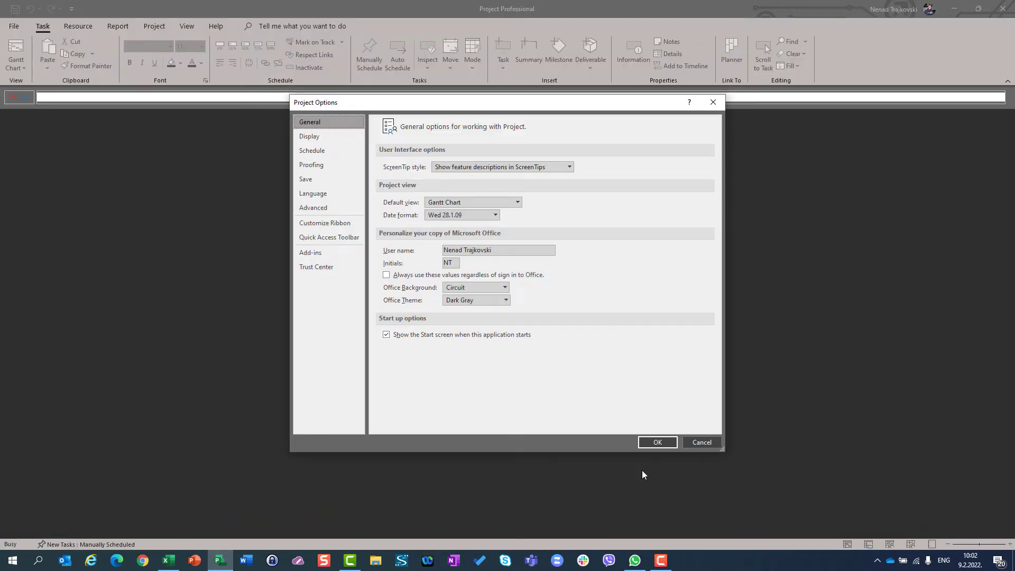
left_click(701, 444)
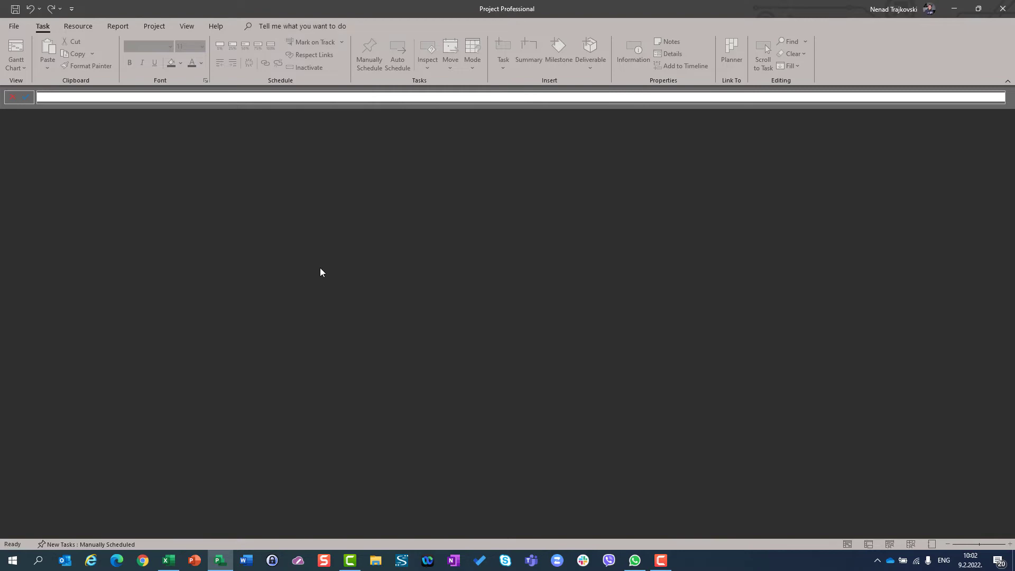
left_click(17, 26)
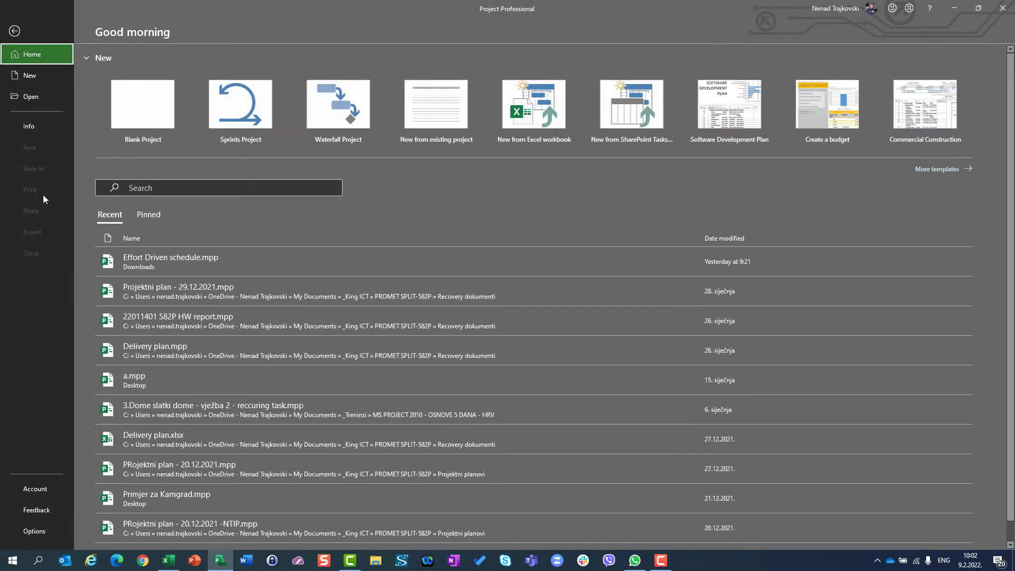
left_click(49, 532)
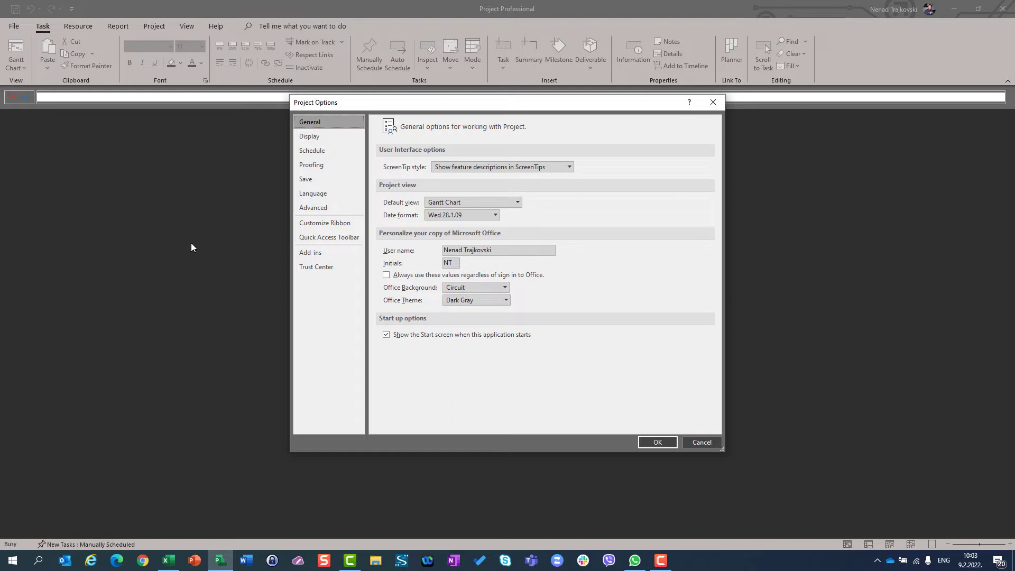
Step: Turn on Show project summary task in the Advanced options for All New Projects
left_click(314, 210)
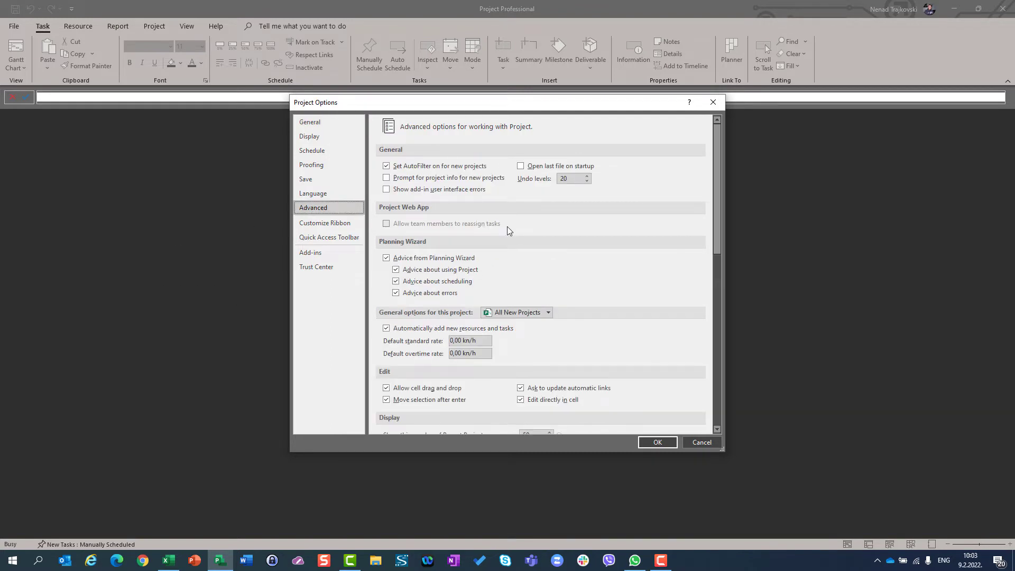
scroll(506, 235, "down", 1)
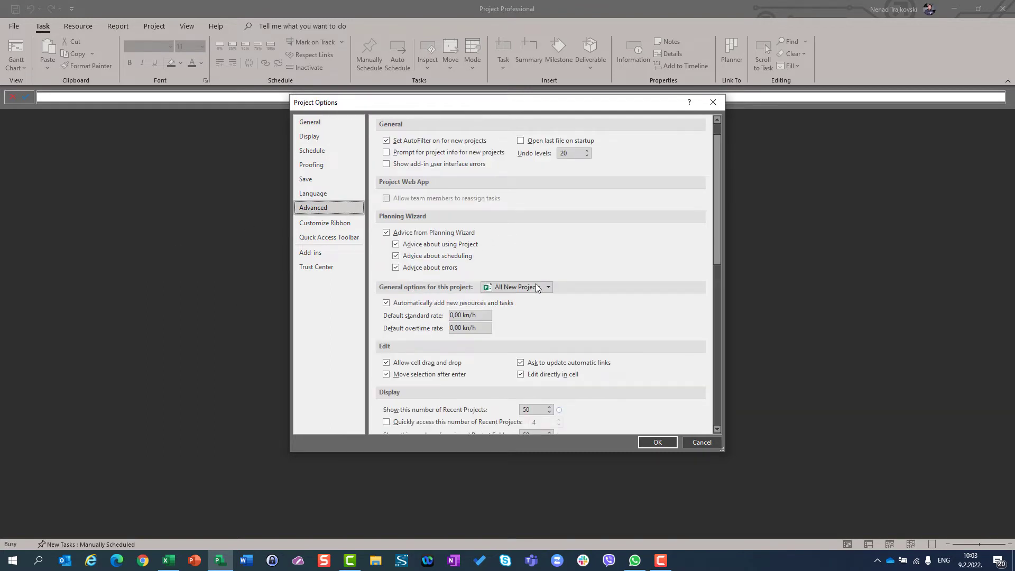
scroll(555, 262, "down", 3)
scroll(577, 244, "down", 2)
scroll(577, 245, "down", 1)
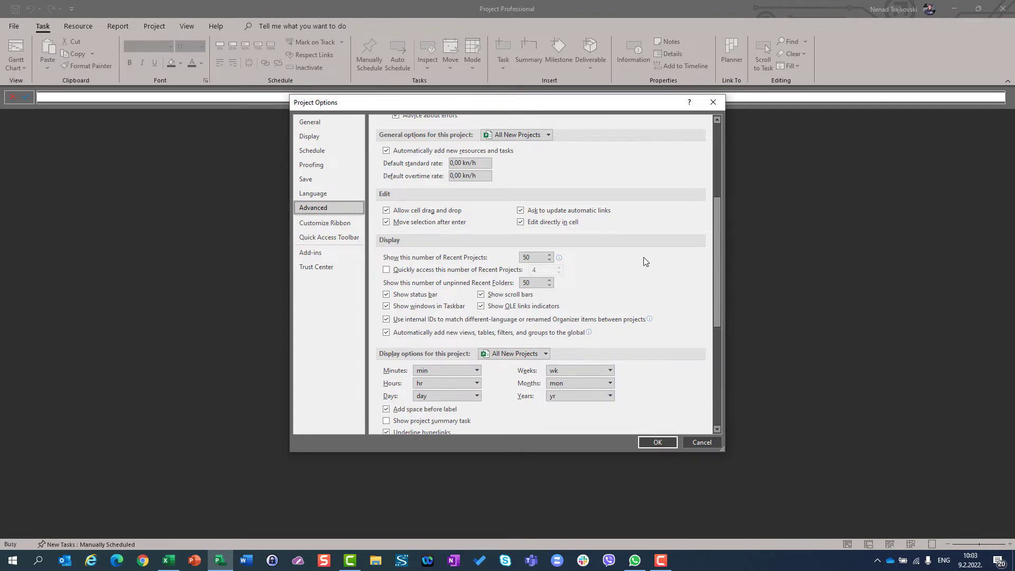
scroll(643, 257, "up", 3)
scroll(643, 250, "up", 3)
scroll(644, 239, "up", 1)
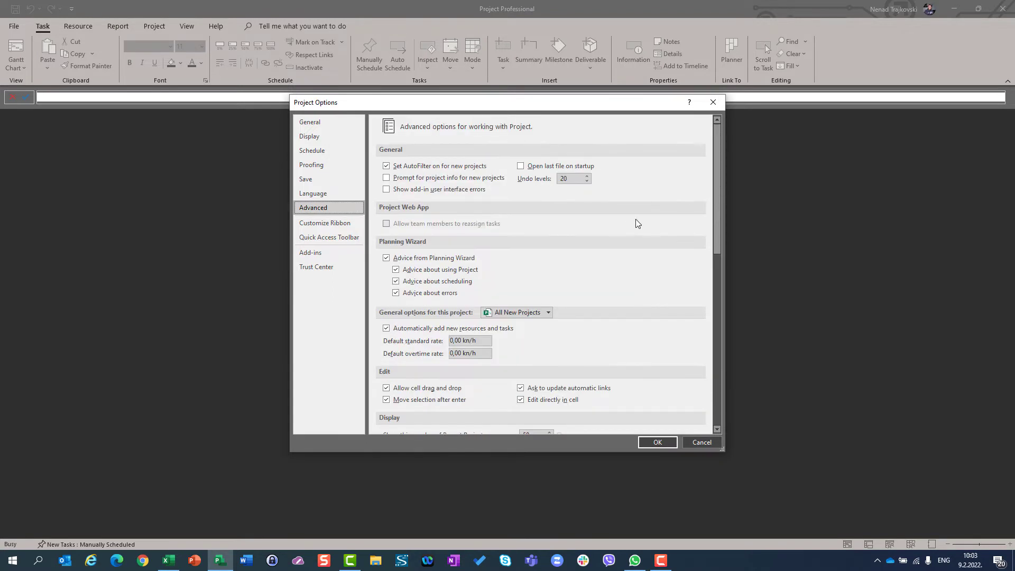
scroll(636, 206, "down", 2)
scroll(636, 205, "down", 3)
scroll(635, 204, "down", 3)
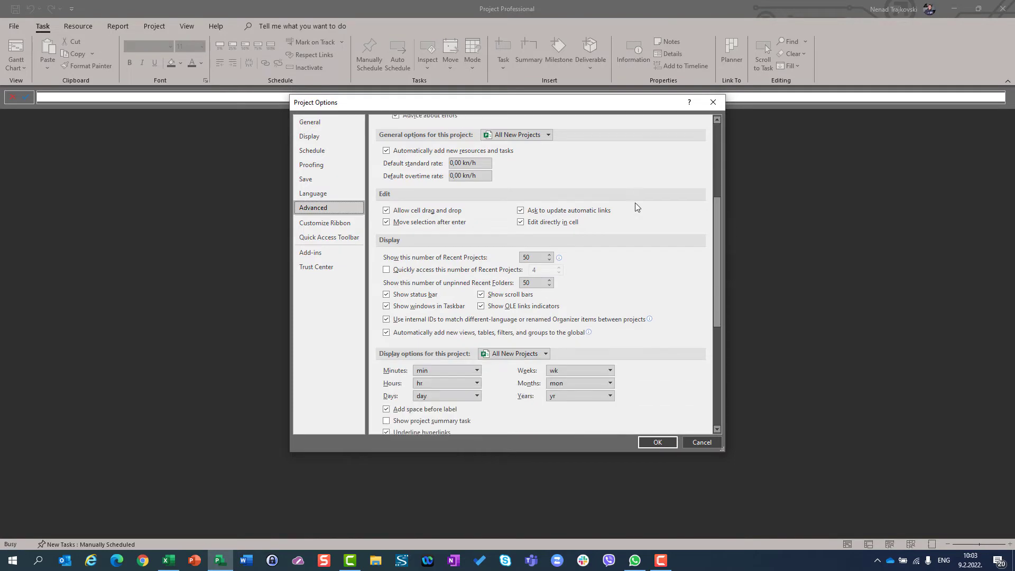
scroll(635, 202, "down", 4)
scroll(635, 206, "down", 1)
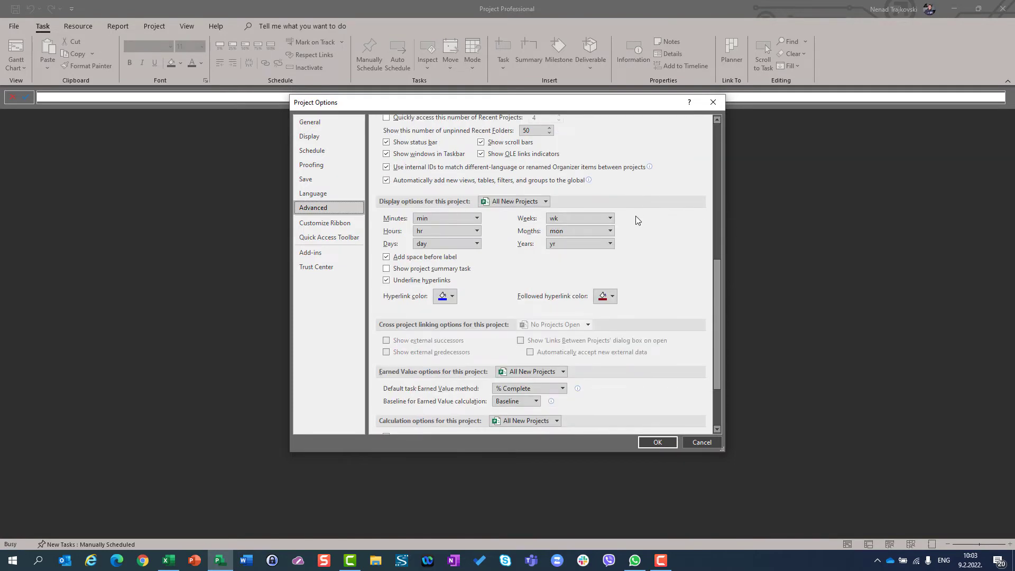
scroll(664, 238, "up", 4)
scroll(663, 236, "up", 4)
scroll(665, 235, "up", 4)
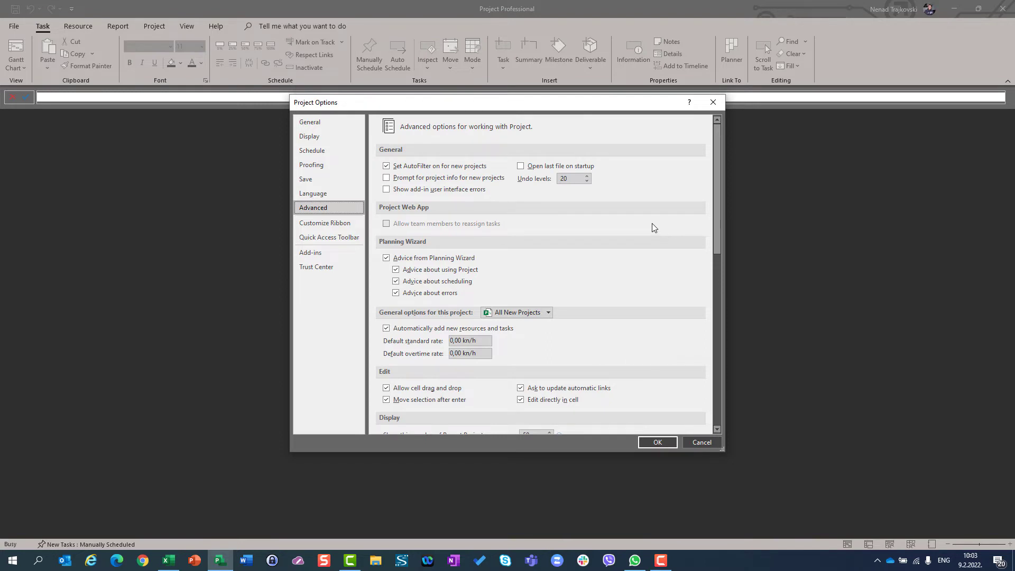
scroll(652, 220, "down", 2)
scroll(652, 219, "down", 3)
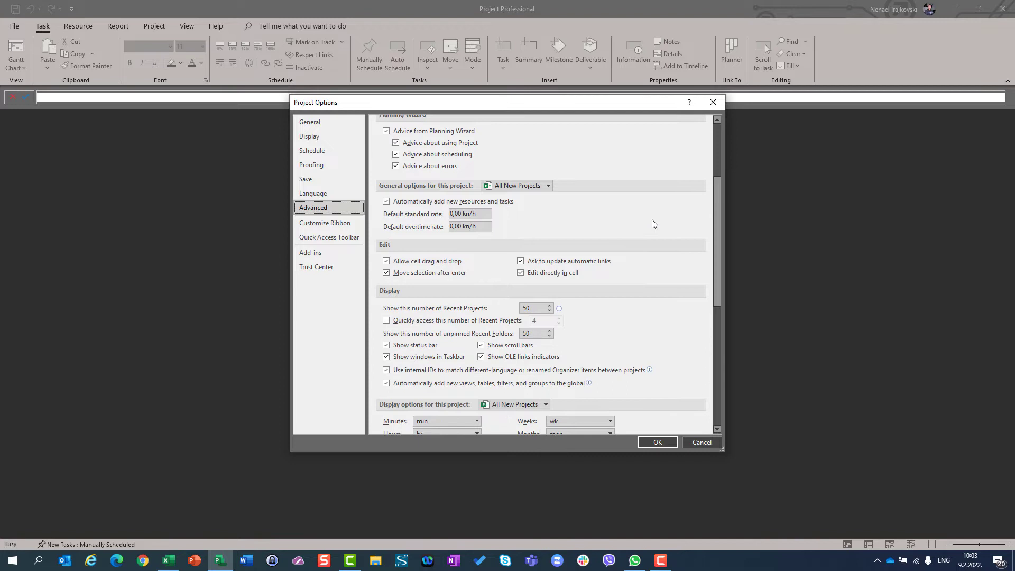
scroll(652, 220, "down", 3)
scroll(653, 220, "down", 2)
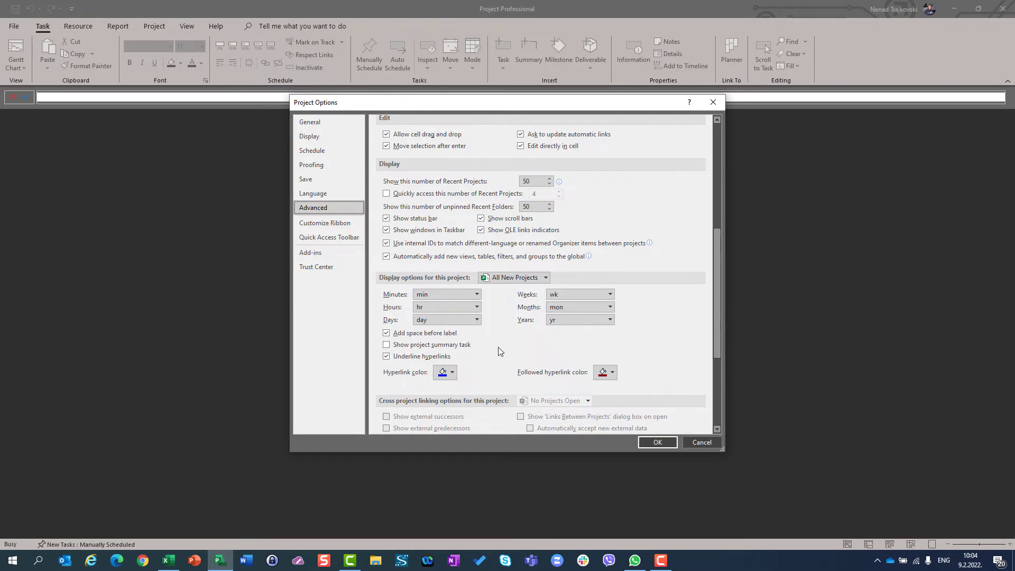
left_click(387, 346)
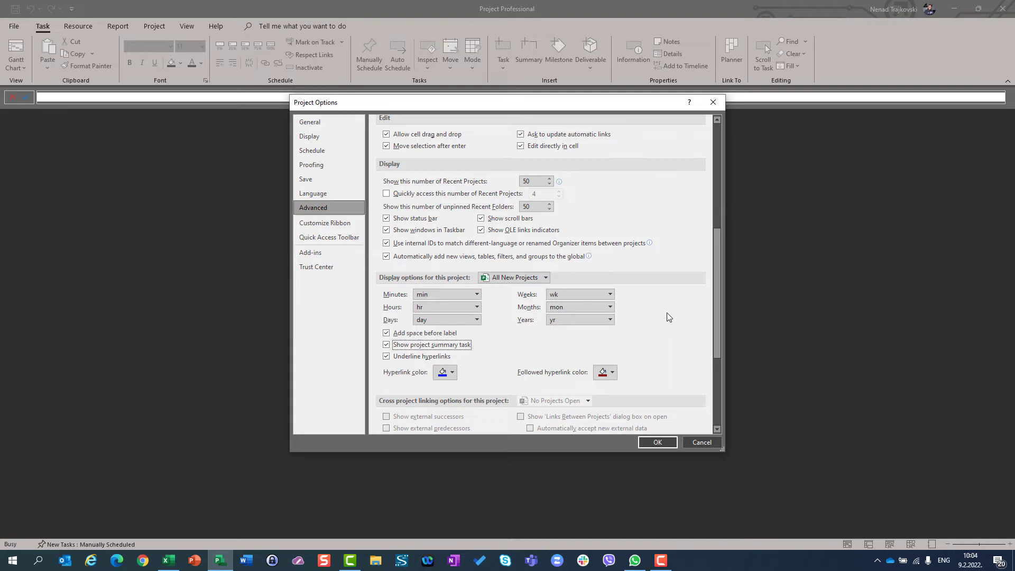
scroll(668, 321, "up", 7)
scroll(668, 322, "up", 2)
scroll(669, 321, "up", 1)
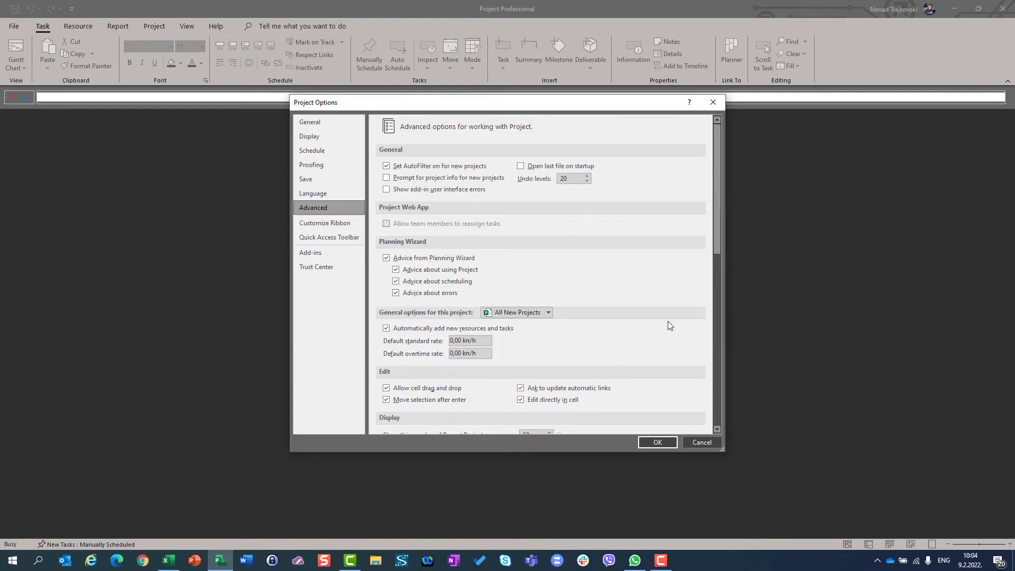
scroll(668, 325, "down", 2)
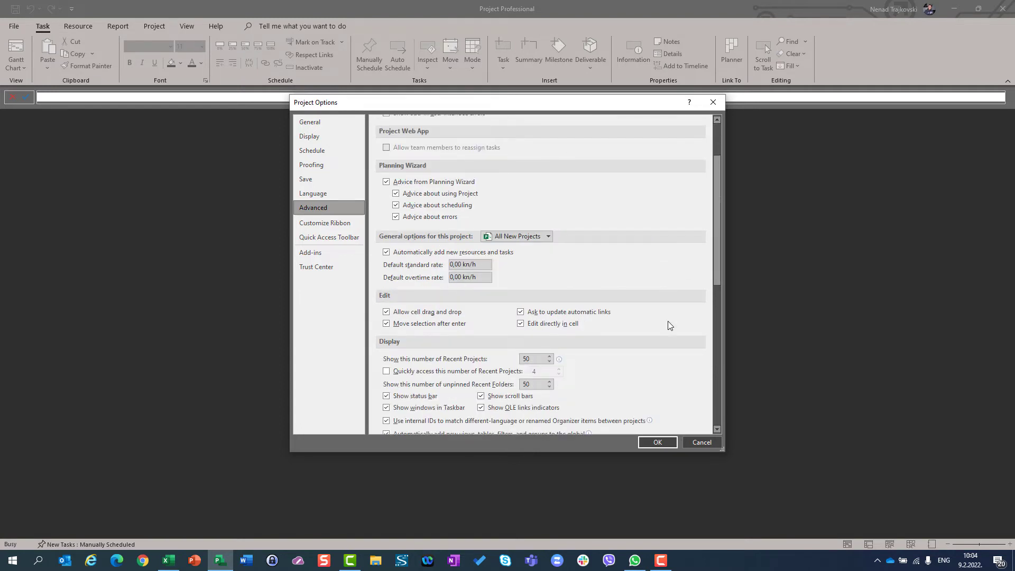
scroll(668, 326, "down", 1)
scroll(668, 325, "down", 1)
scroll(668, 326, "down", 2)
scroll(668, 326, "down", 1)
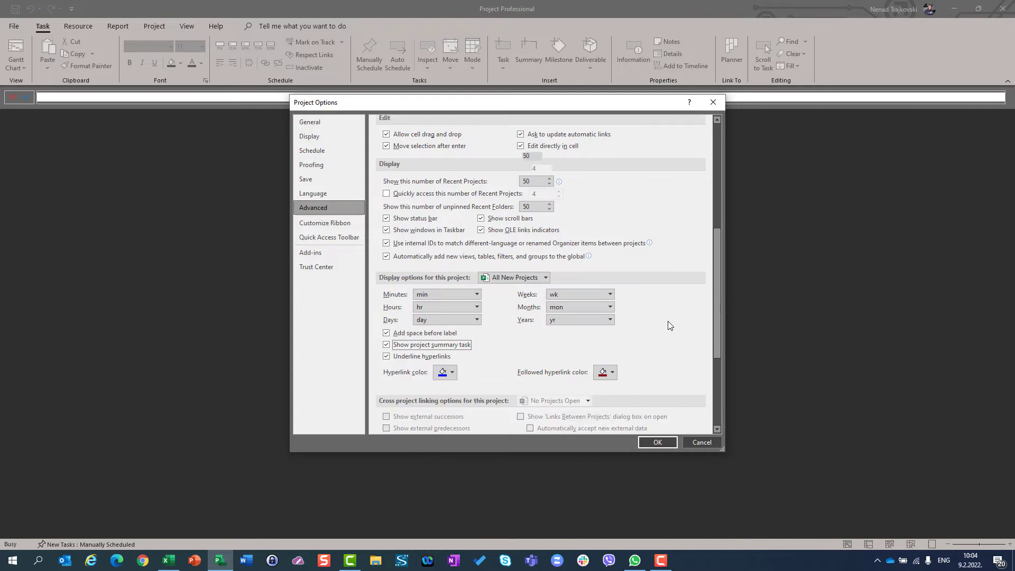
scroll(668, 325, "down", 2)
scroll(668, 325, "down", 1)
scroll(667, 325, "down", 1)
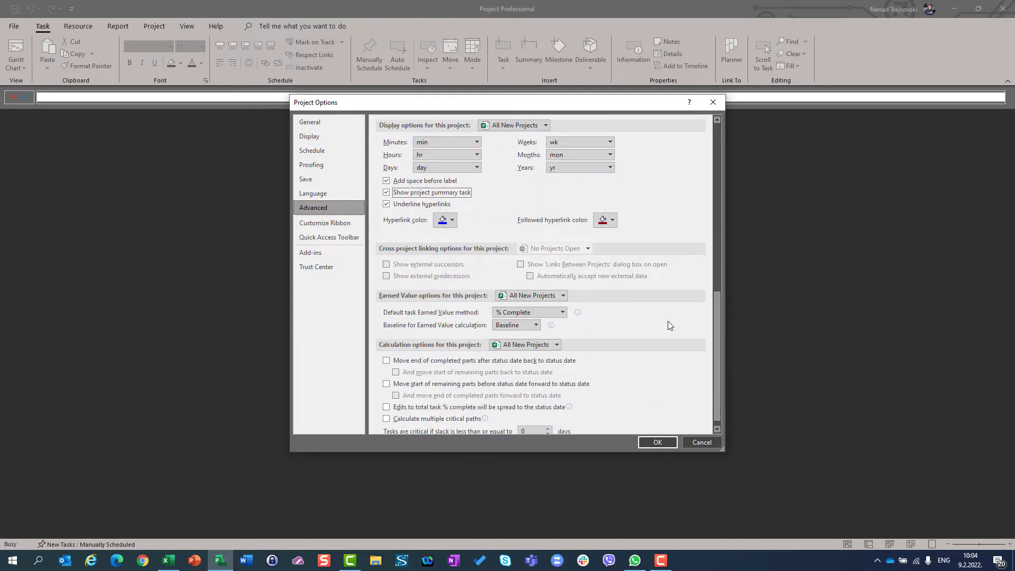
scroll(668, 321, "down", 1)
scroll(668, 321, "up", 4)
scroll(668, 321, "up", 3)
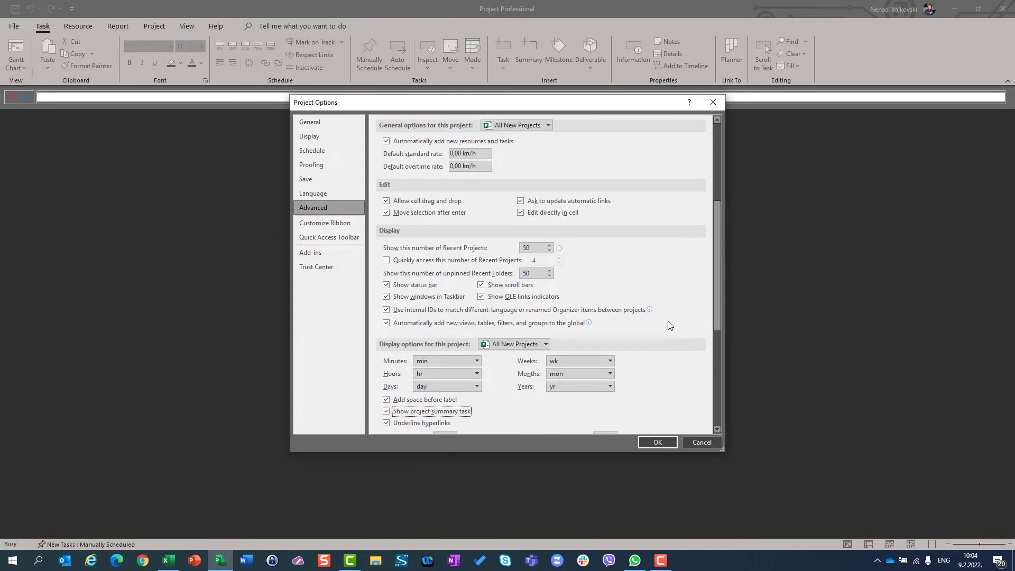
scroll(667, 327, "up", 3)
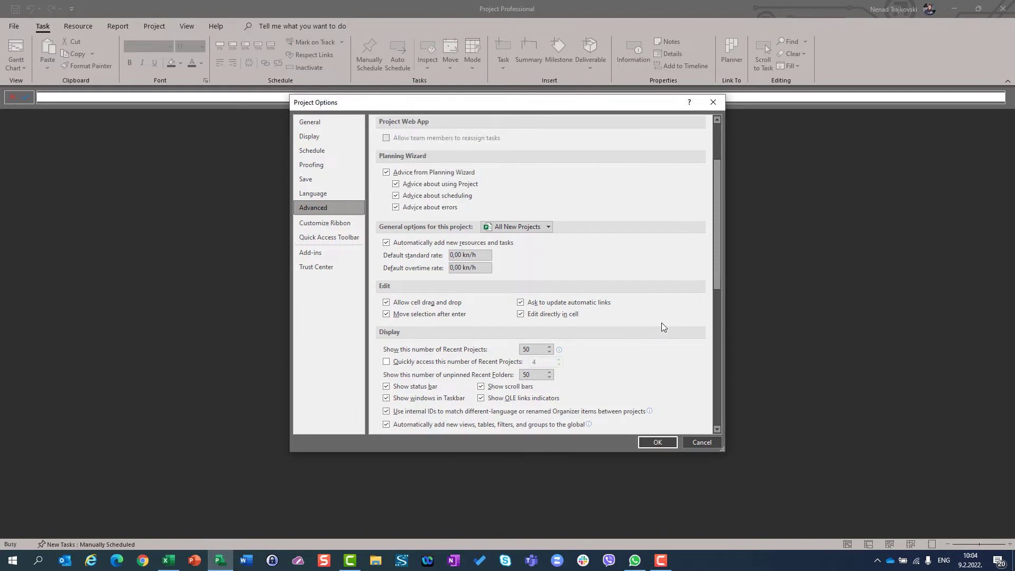
scroll(662, 324, "up", 3)
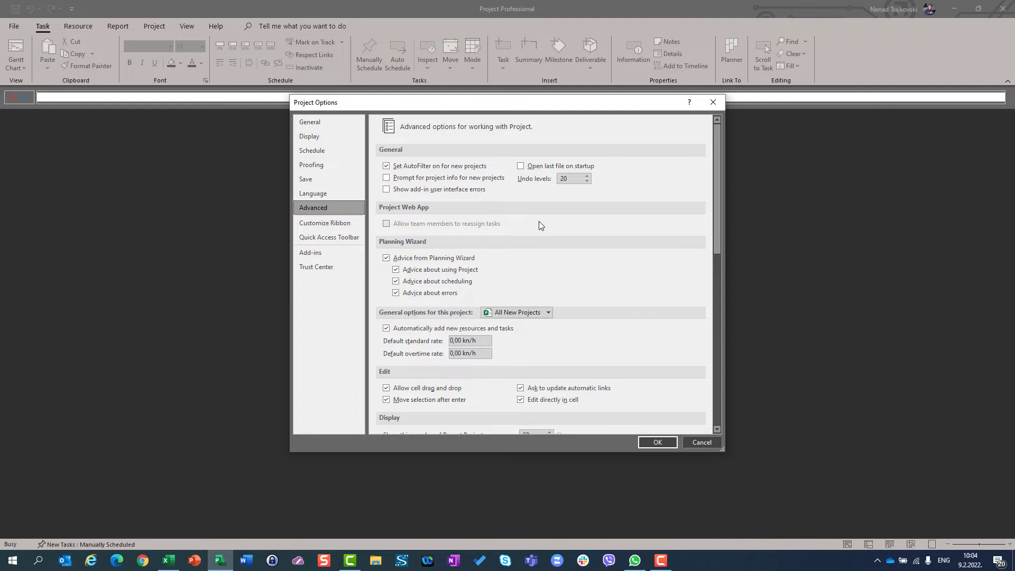
key("F10")
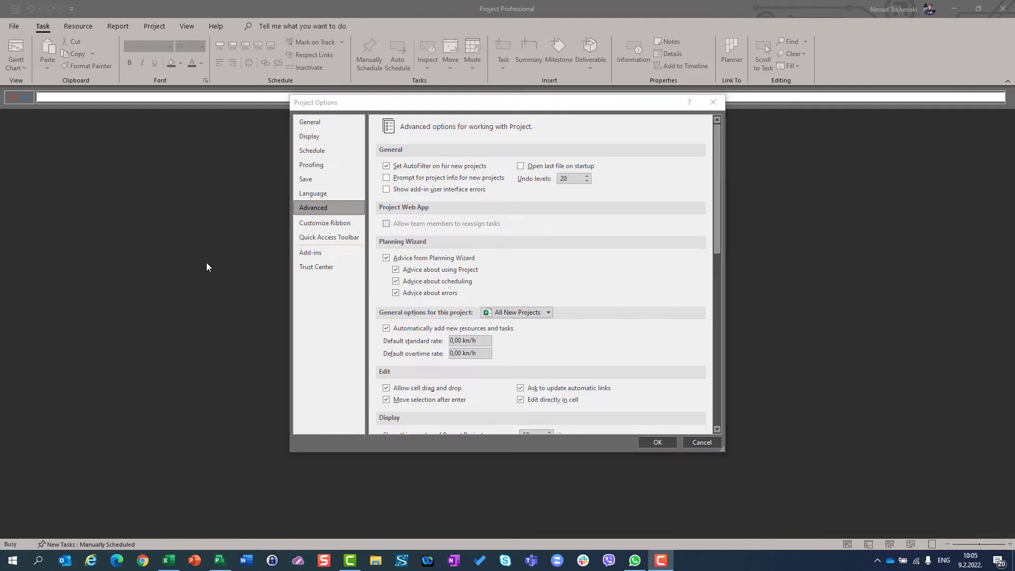
Step: Make new tasks Auto Scheduled in the Schedule options and save with OK
left_click(323, 154)
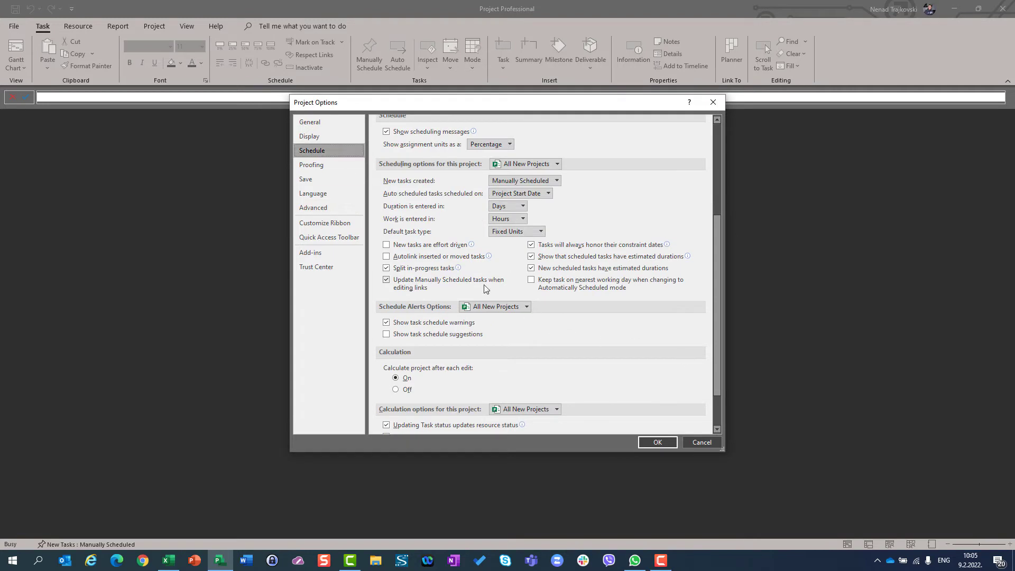
scroll(429, 220, "up", 1)
scroll(430, 220, "up", 2)
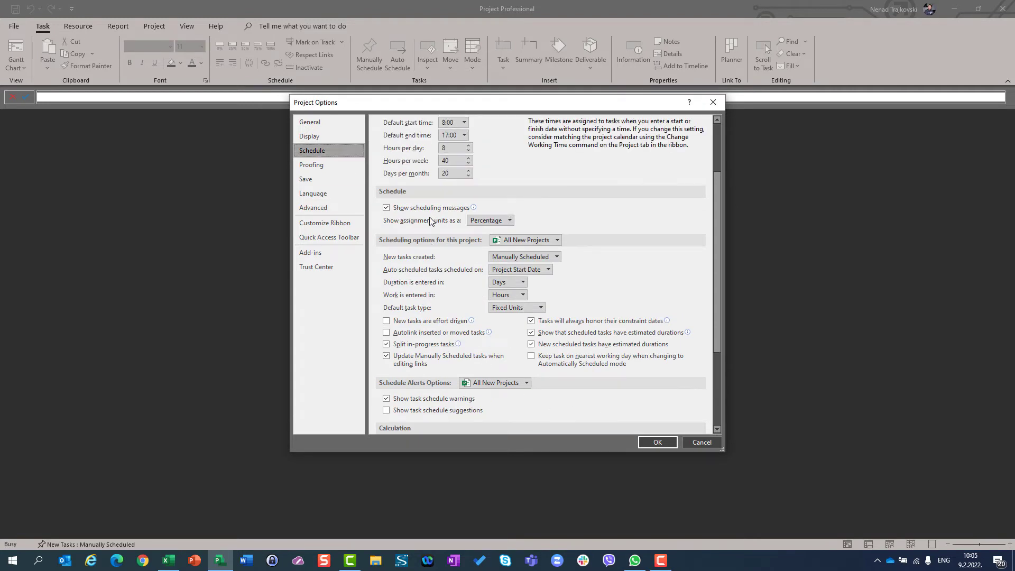
scroll(429, 220, "up", 2)
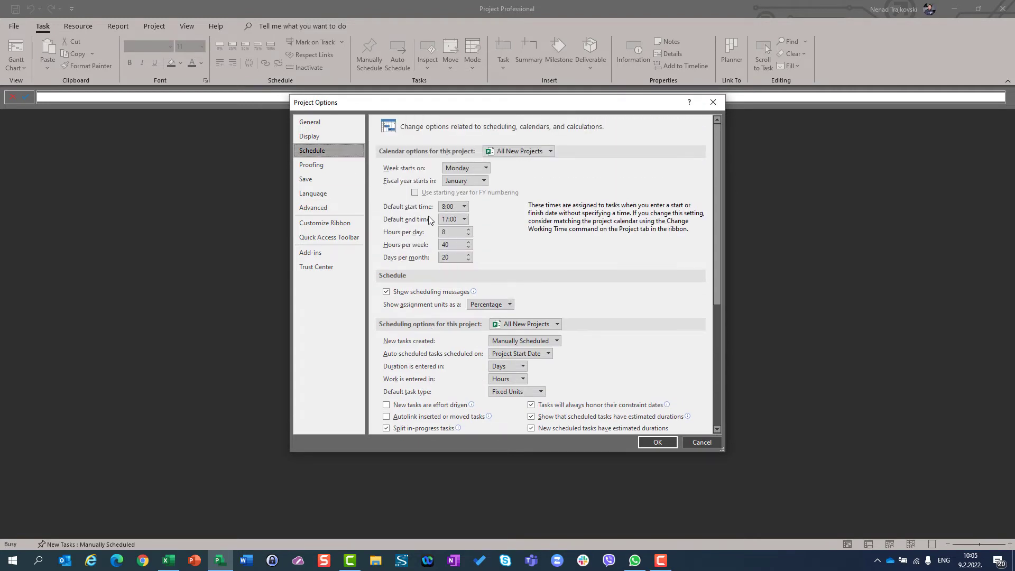
left_click(519, 343)
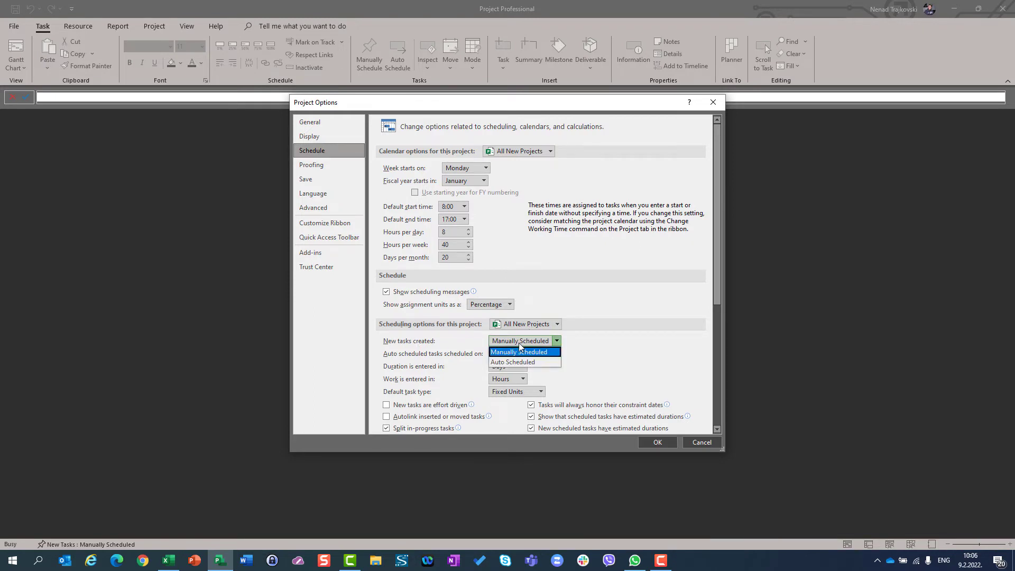
left_click(515, 362)
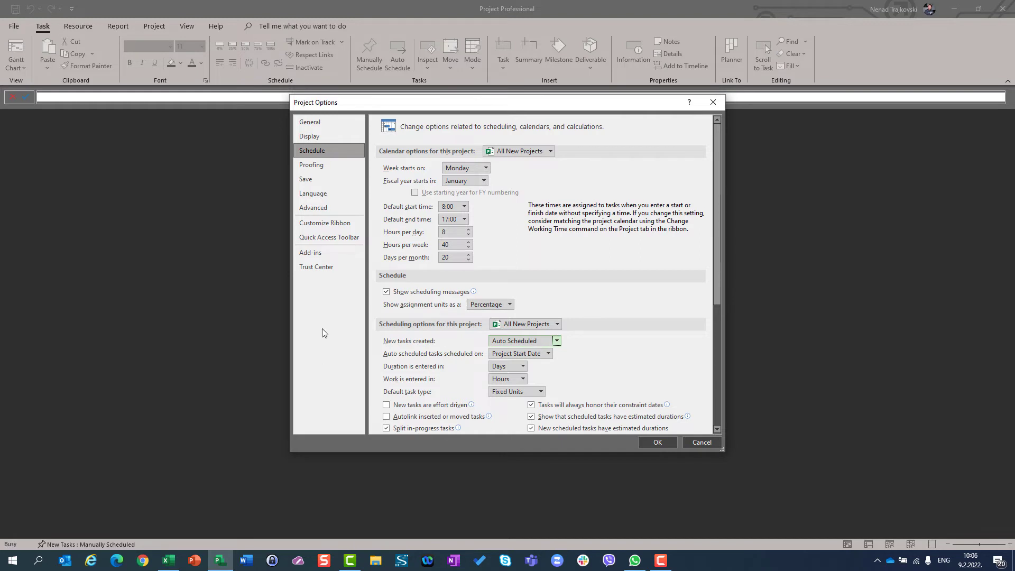
left_click(665, 443)
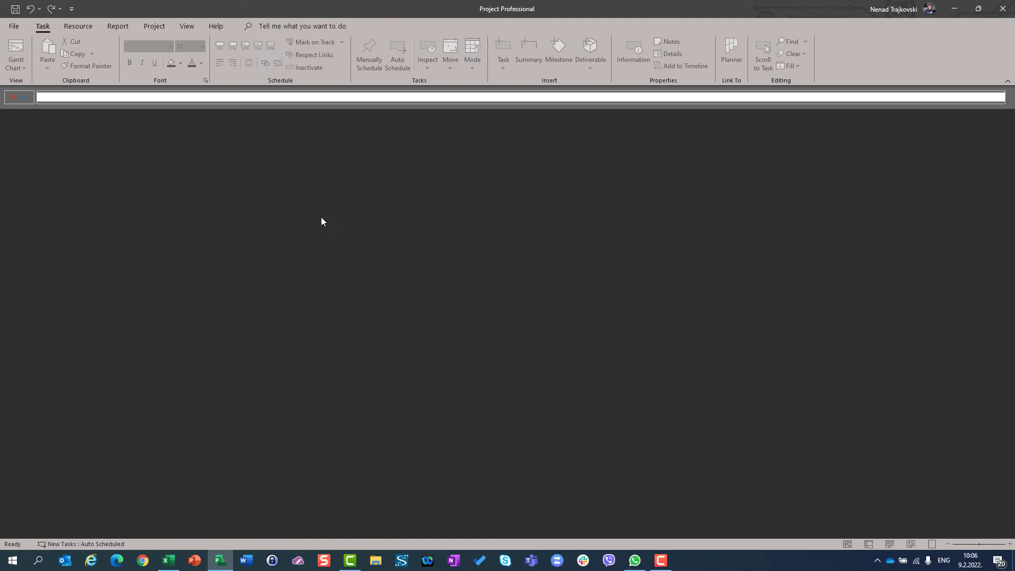
Step: Create a new blank project, Project2, from the File > New page
left_click(14, 27)
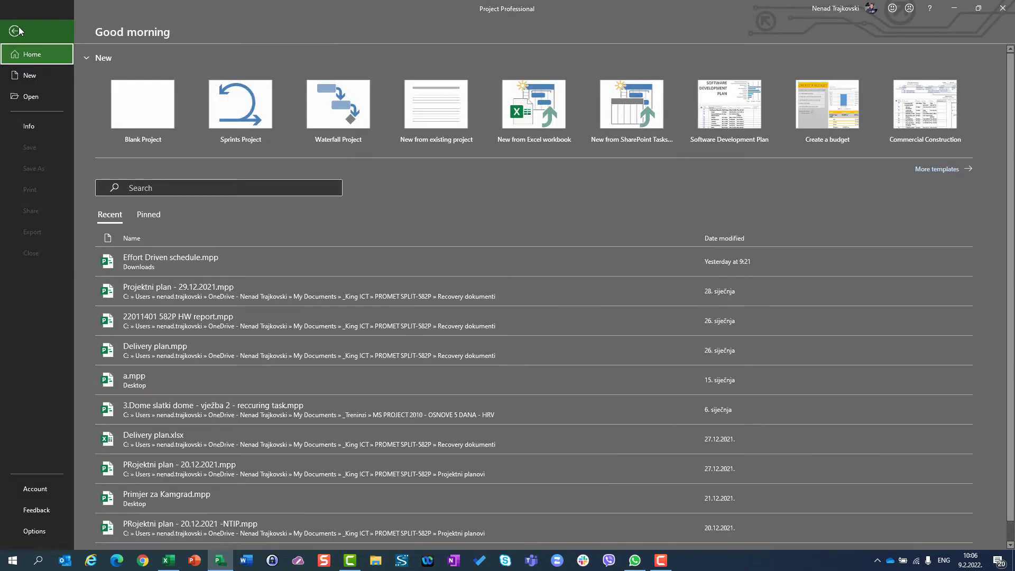
left_click(35, 82)
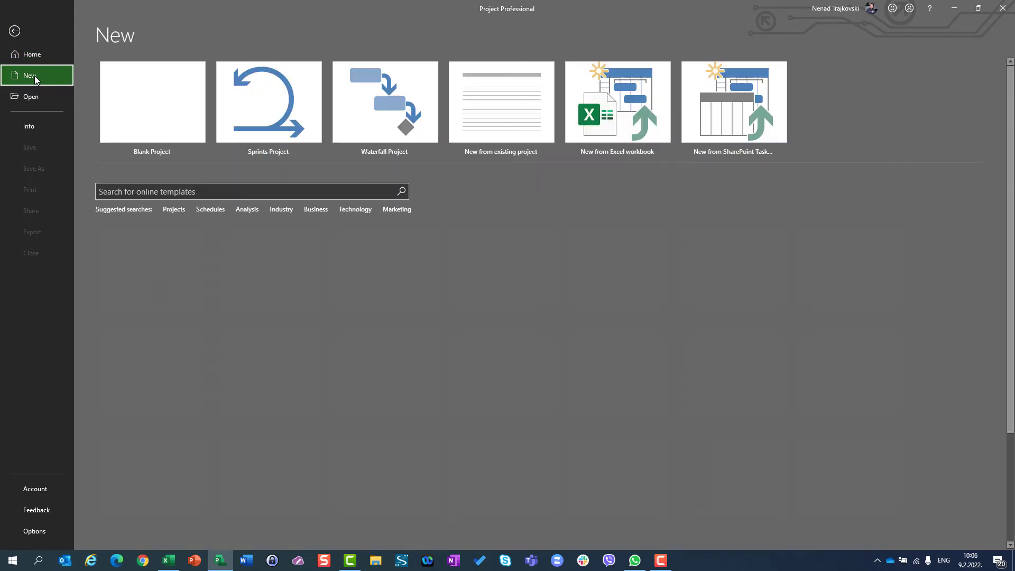
left_click(130, 104)
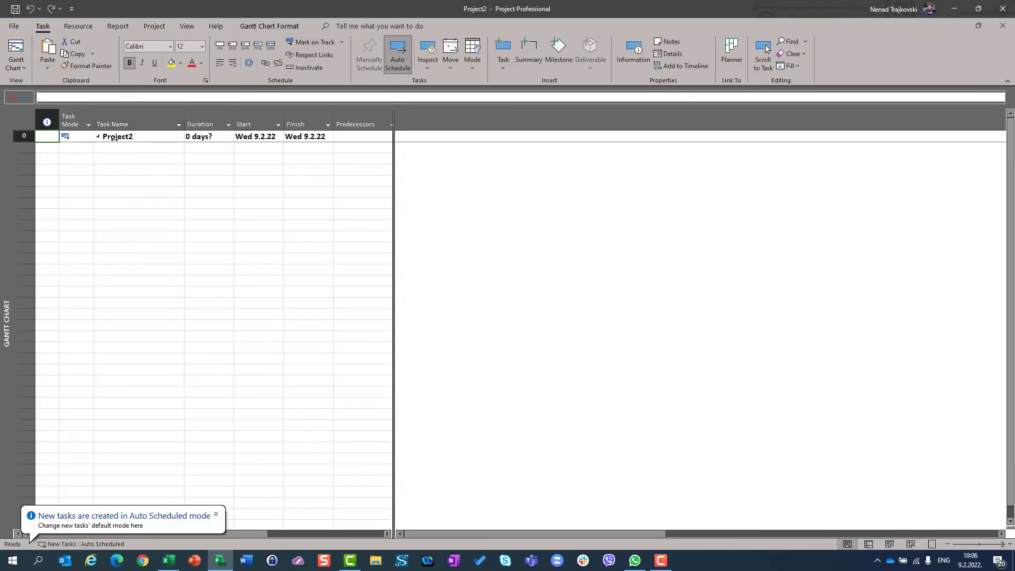
Step: Select the Project2 task name cells and widen the table to show Resource Names and Add New
left_click(114, 138)
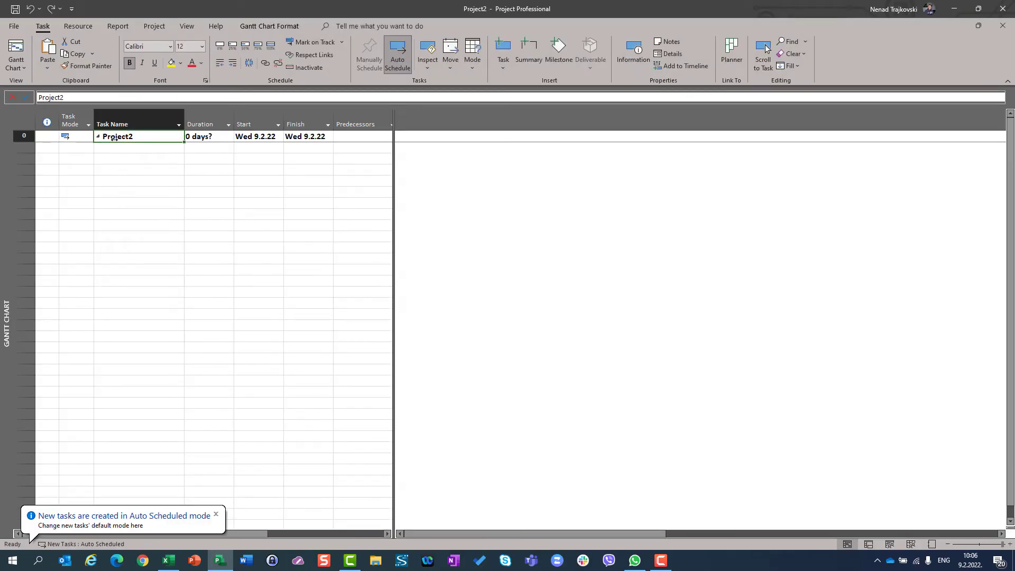
left_click(23, 137)
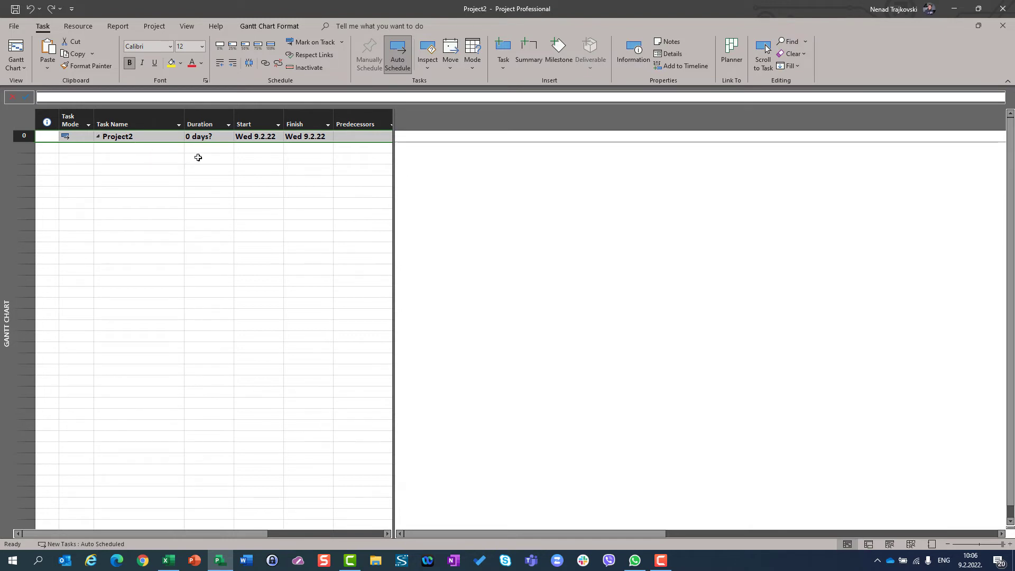
mouse_move(130, 150)
left_mouse_down()
mouse_move(166, 281)
mouse_move(180, 158)
left_mouse_up()
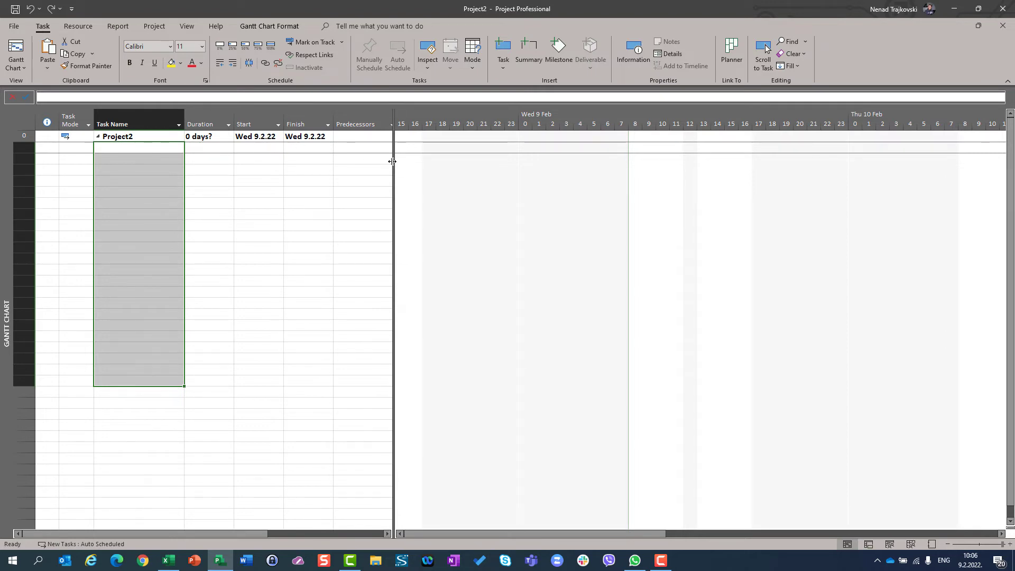
left_click_drag(391, 161, 495, 159)
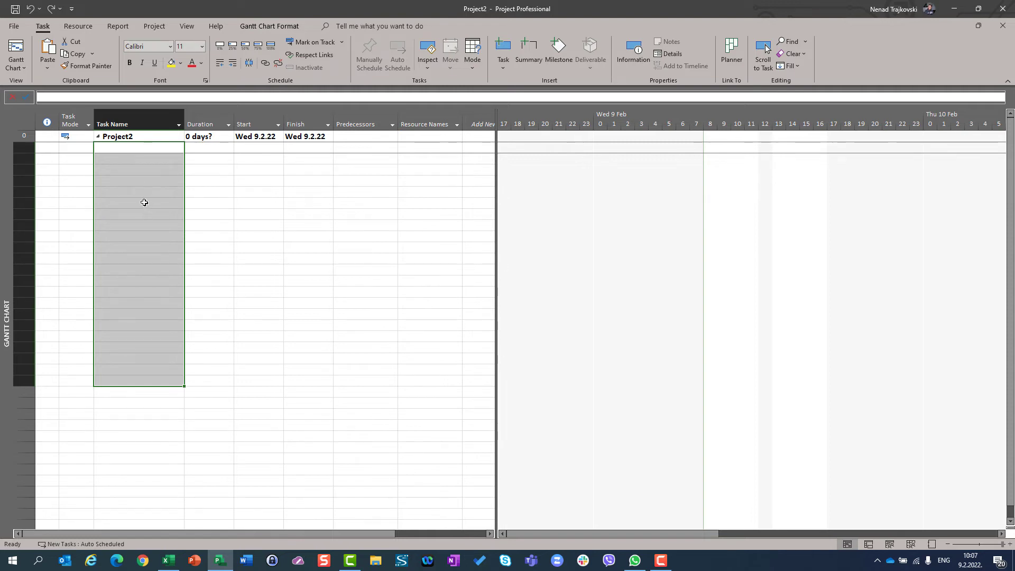
left_click(125, 137)
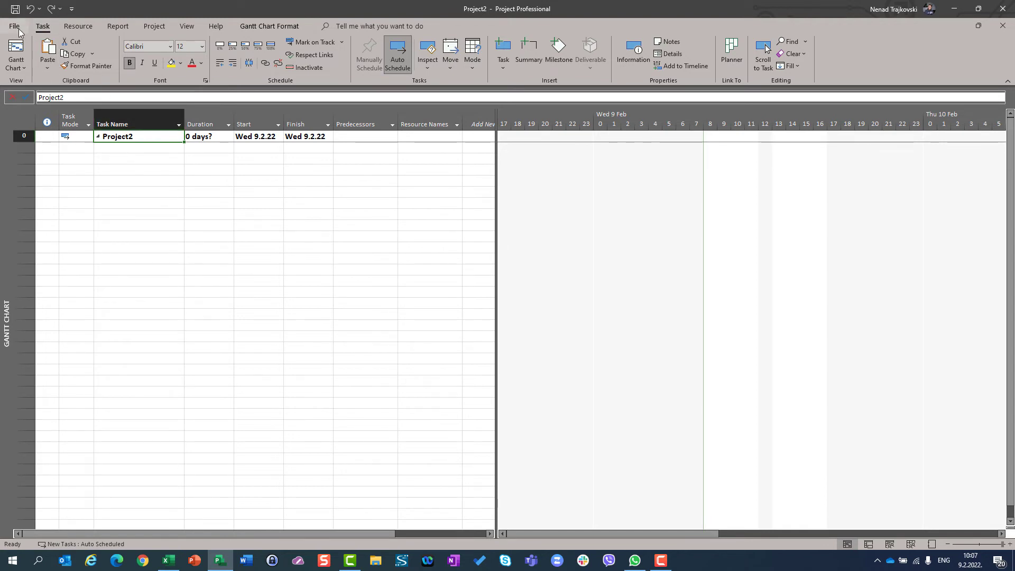
left_click(82, 27)
left_click(114, 23)
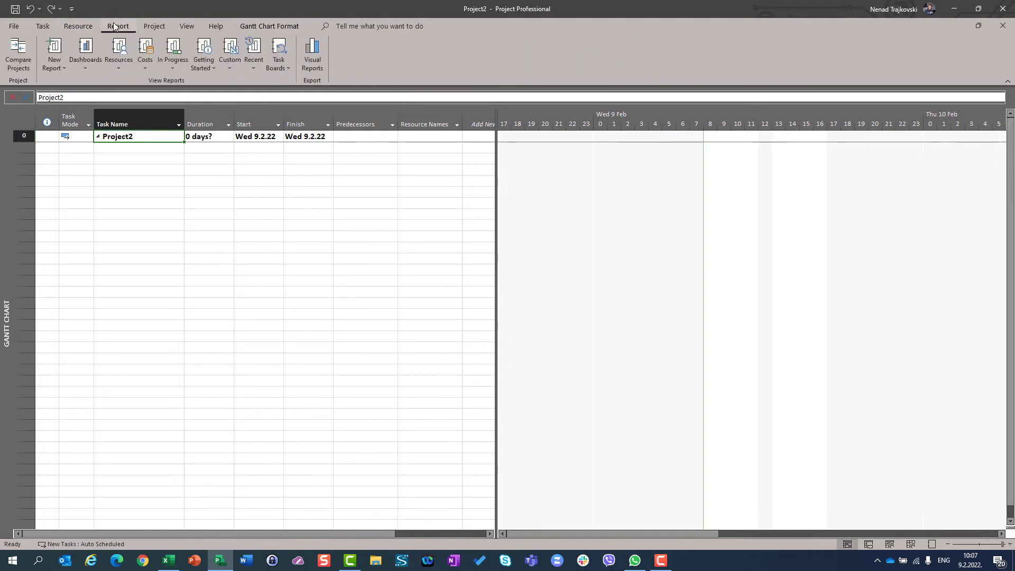
left_click(154, 26)
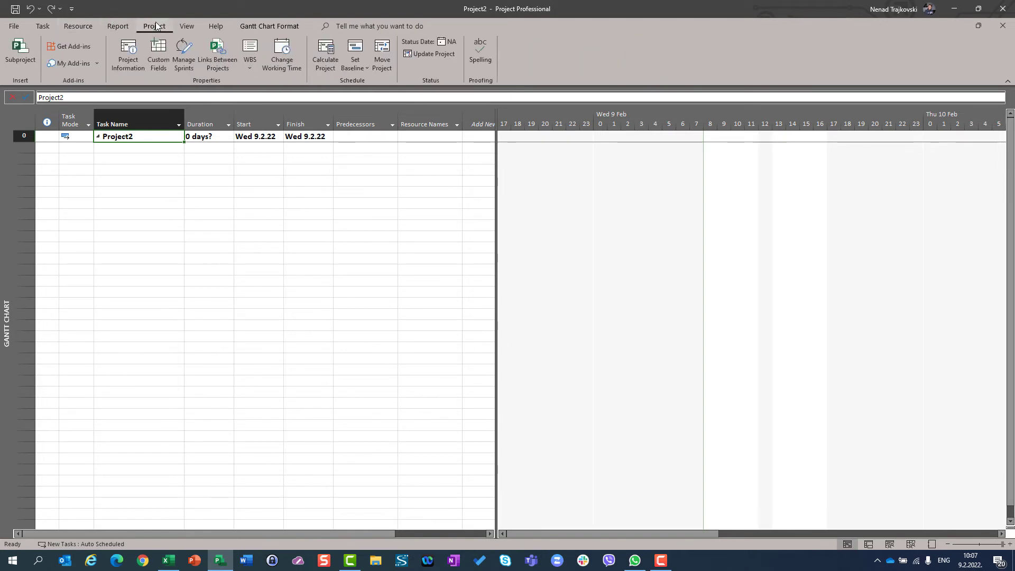
left_click(78, 28)
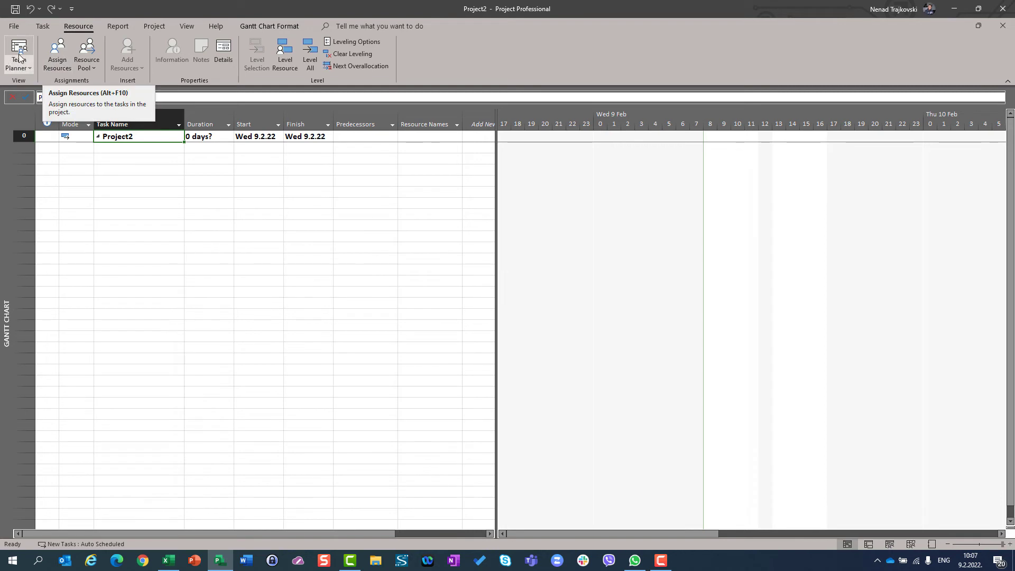
left_click(97, 67)
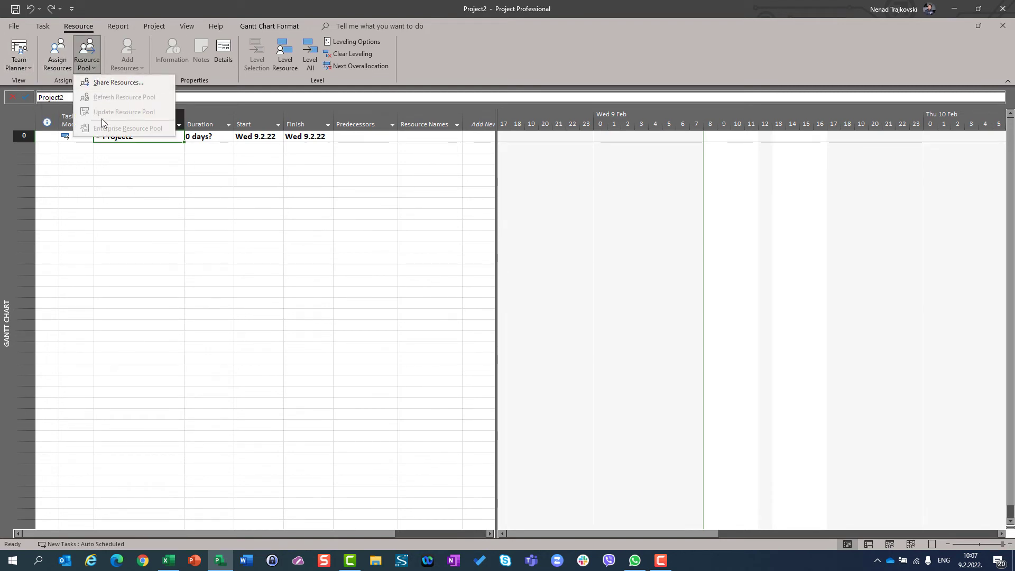
left_click(253, 273)
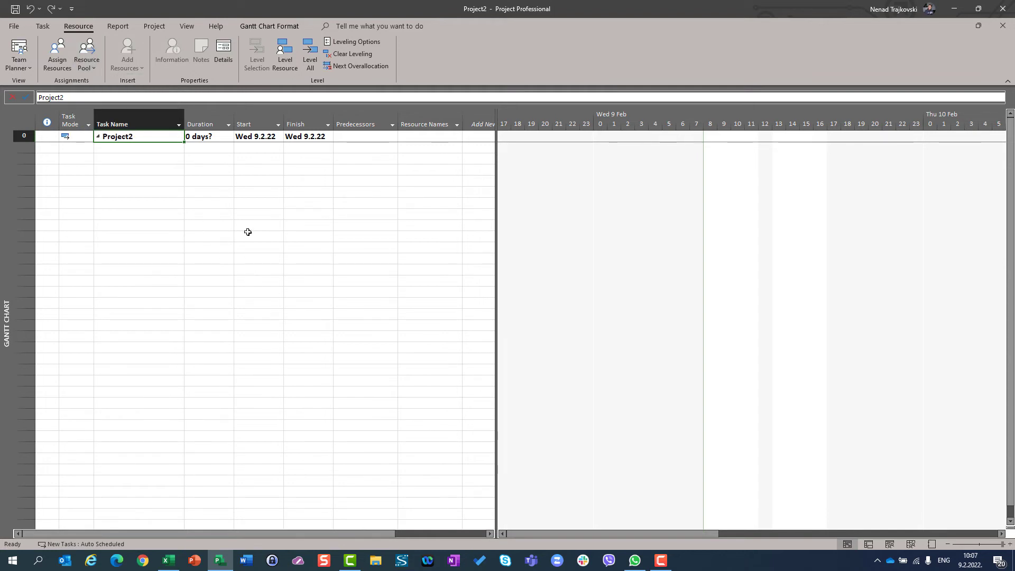
left_click(147, 27)
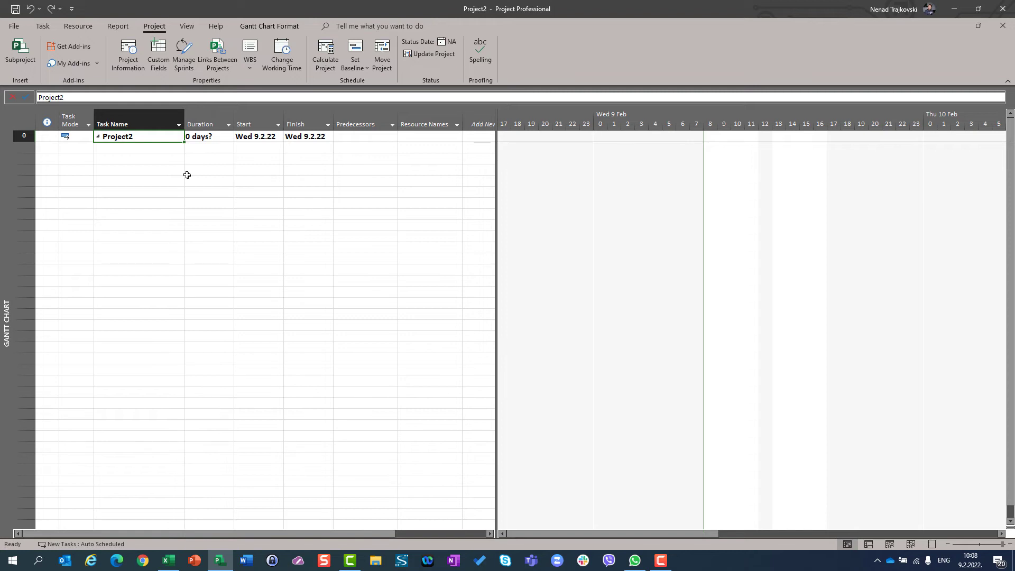
left_click(43, 26)
left_click(25, 67)
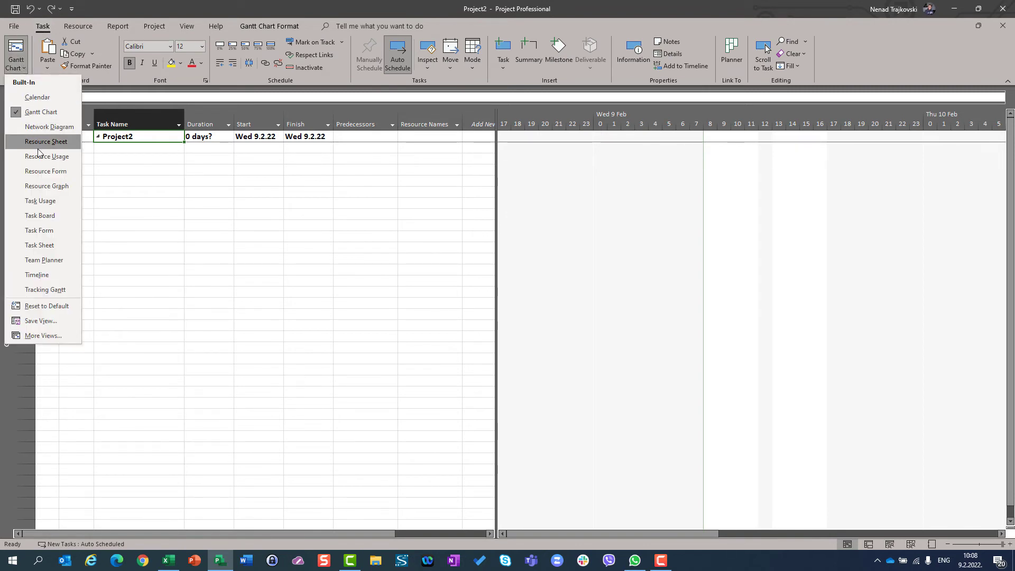
left_click(168, 208)
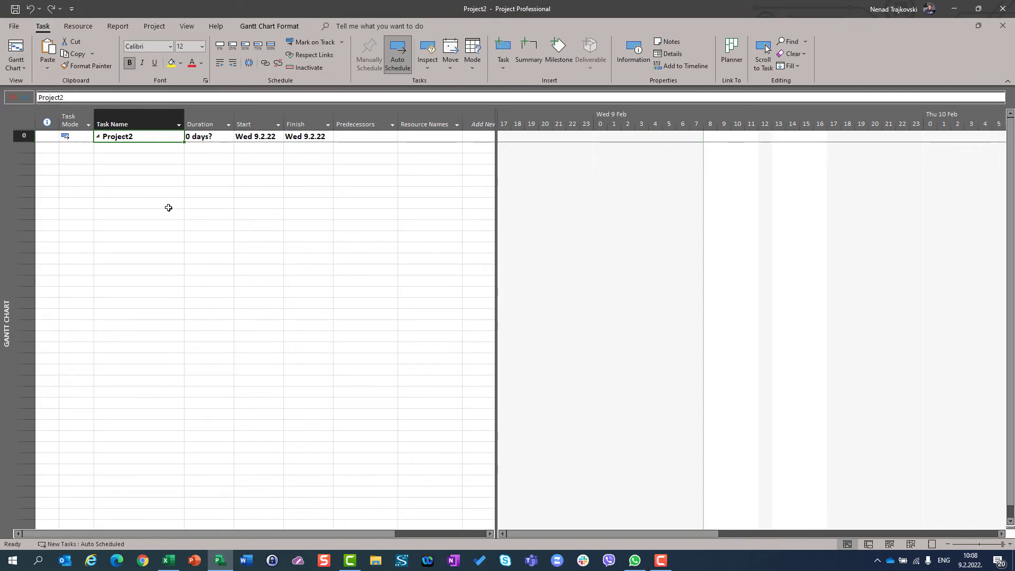